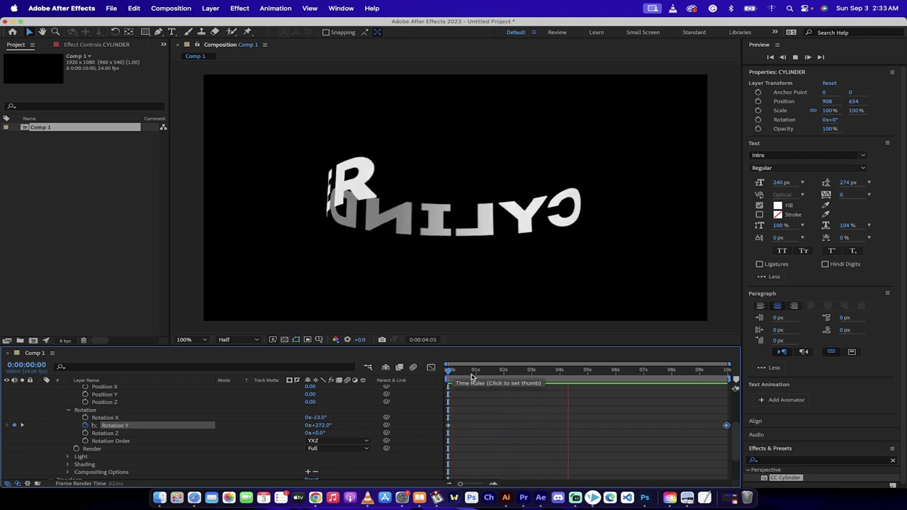
Stop the preview of the spinning CYLINDER text.
key("space")
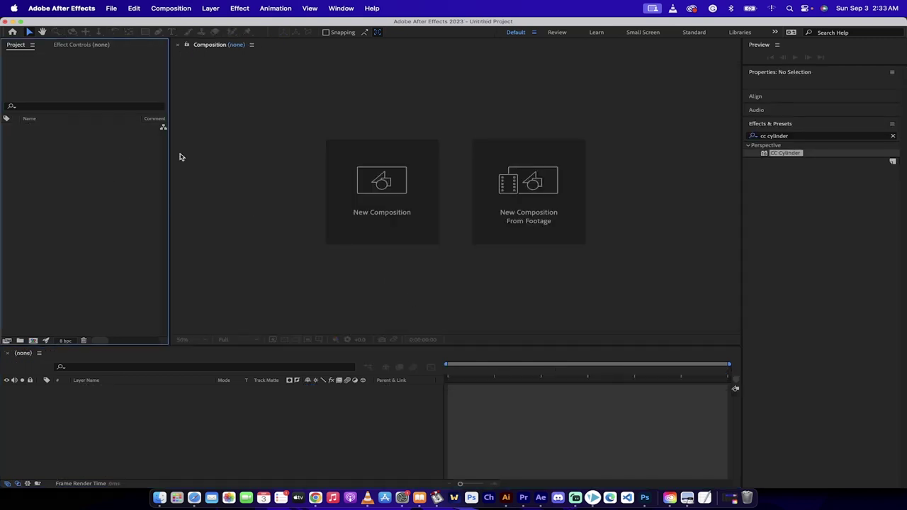
Create Comp 1 with the 1920×1080, 24 fps, ten-second preset.
left_click(376, 183)
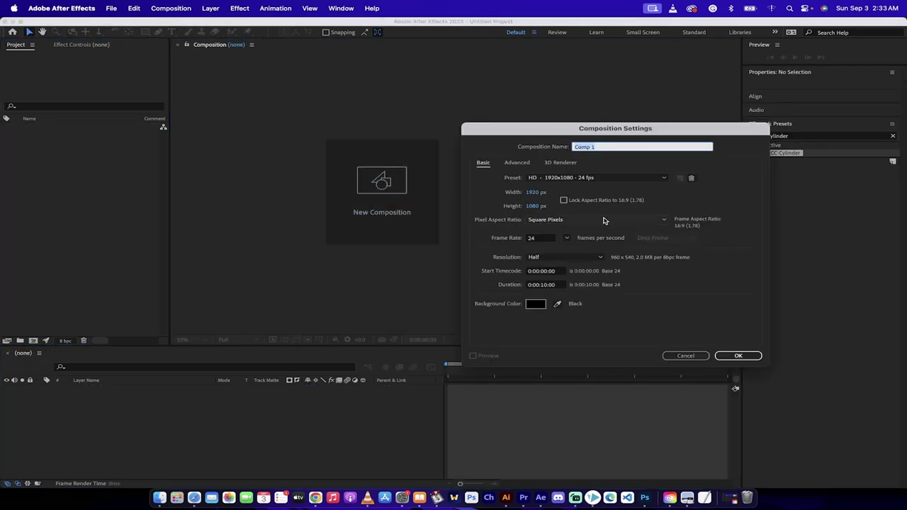
left_click(738, 355)
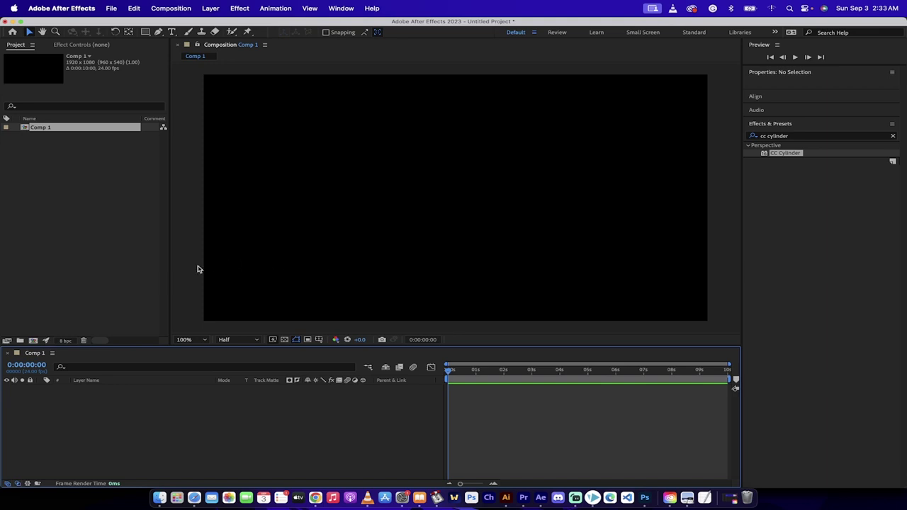
Type CYLINDER as a white text layer and drag it to the frame centre.
left_click(174, 33)
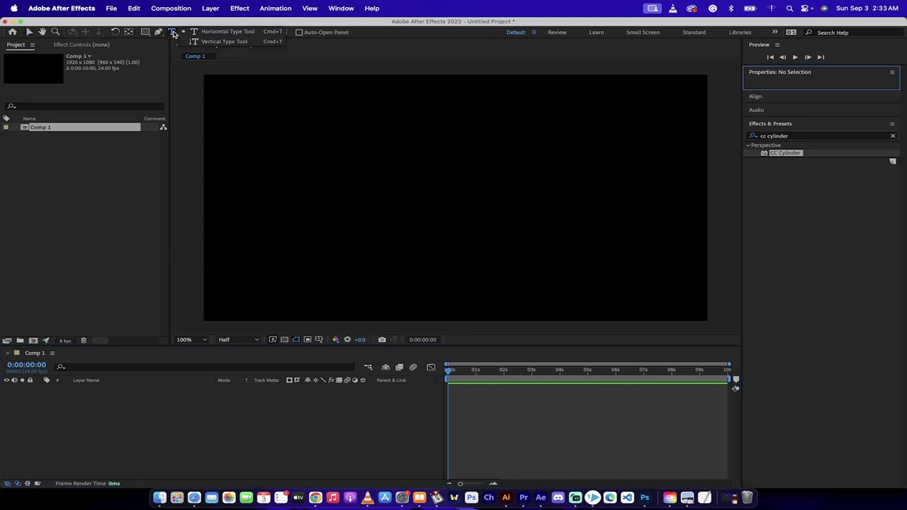
left_click(315, 215)
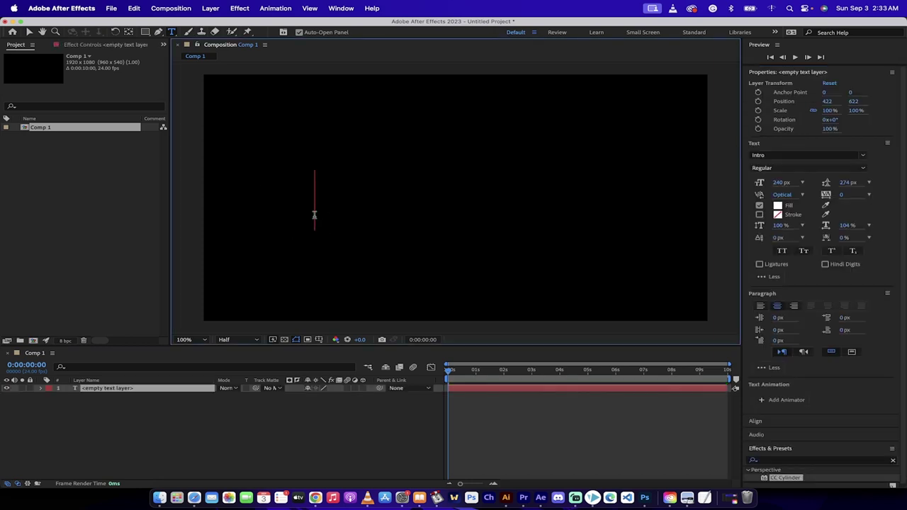
type("CYLINDER")
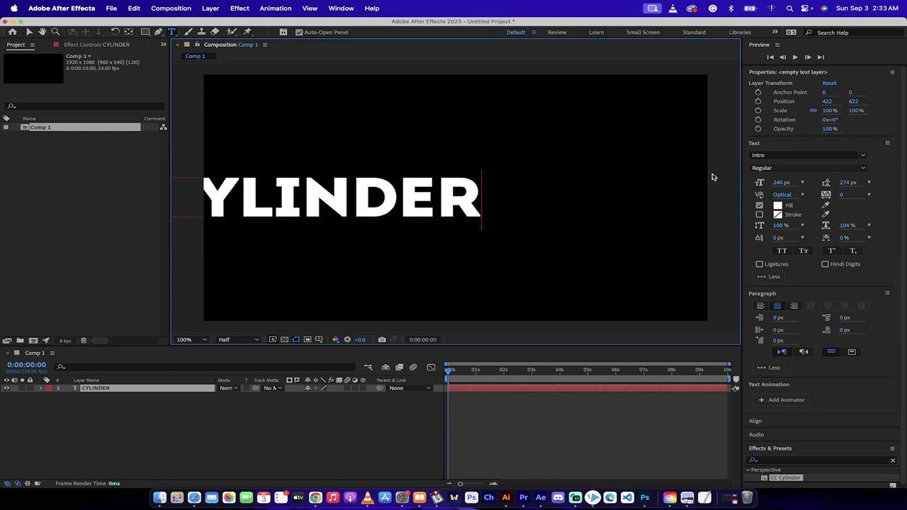
left_click(30, 33)
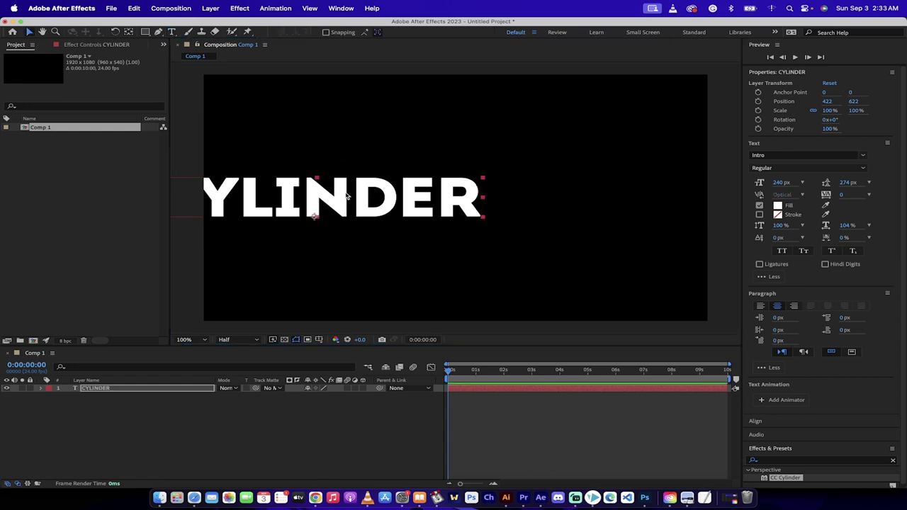
left_click_drag(347, 197, 471, 224)
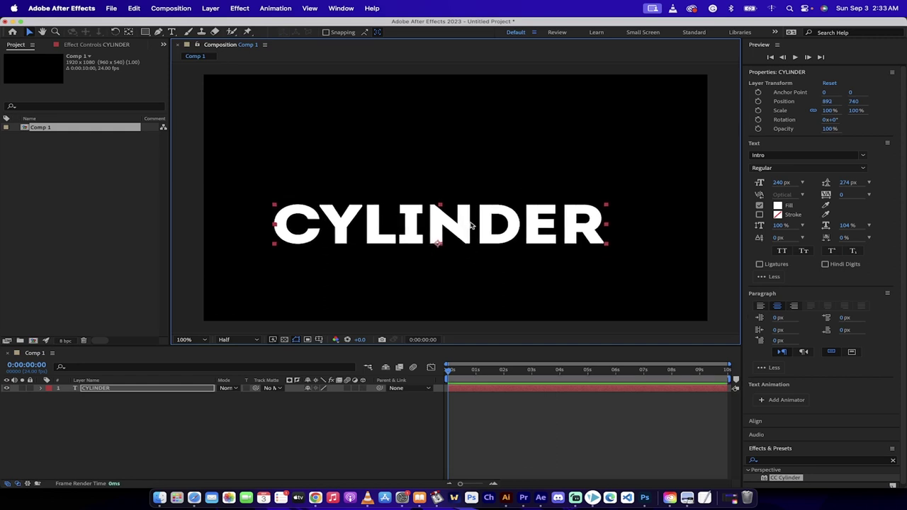
left_click(113, 410)
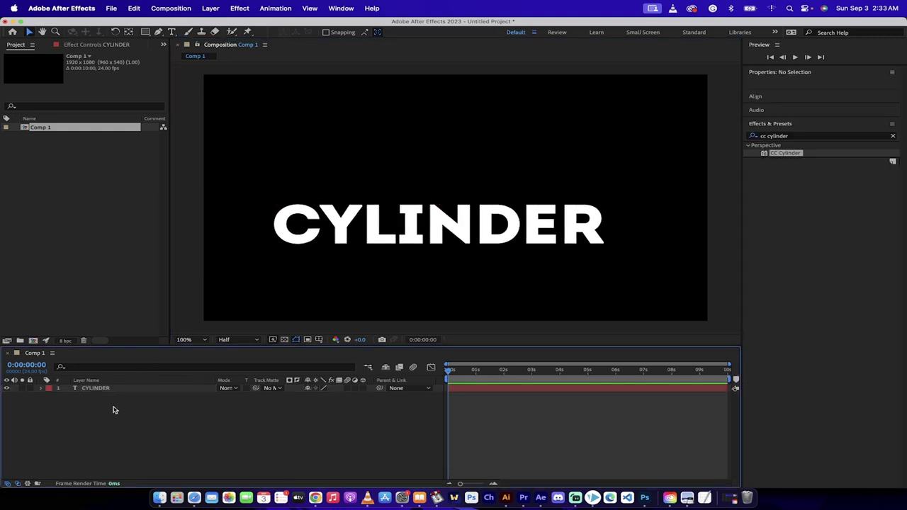
Search 'cc cylinder' in Effects & Presets and drop CC Cylinder onto the CYLINDER text.
left_click(330, 5)
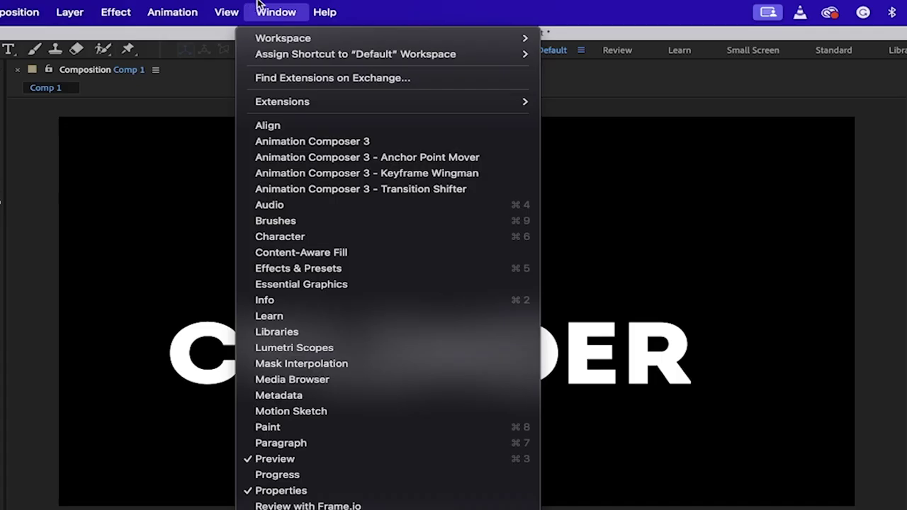
left_click(281, 271)
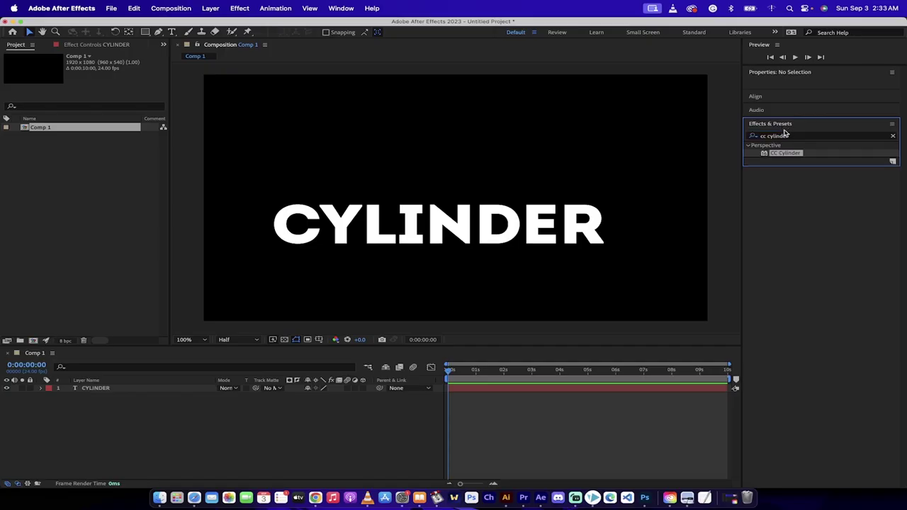
left_click(802, 137)
key("BackSpace")
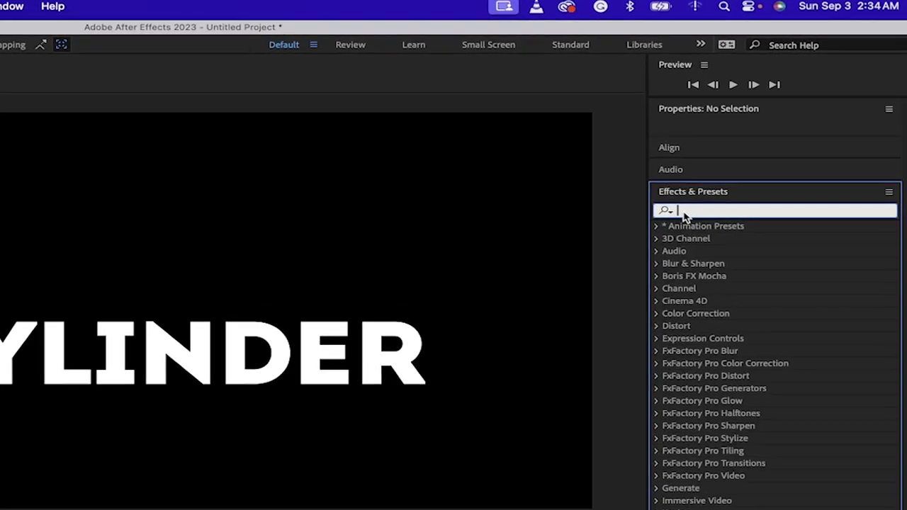
type("cc")
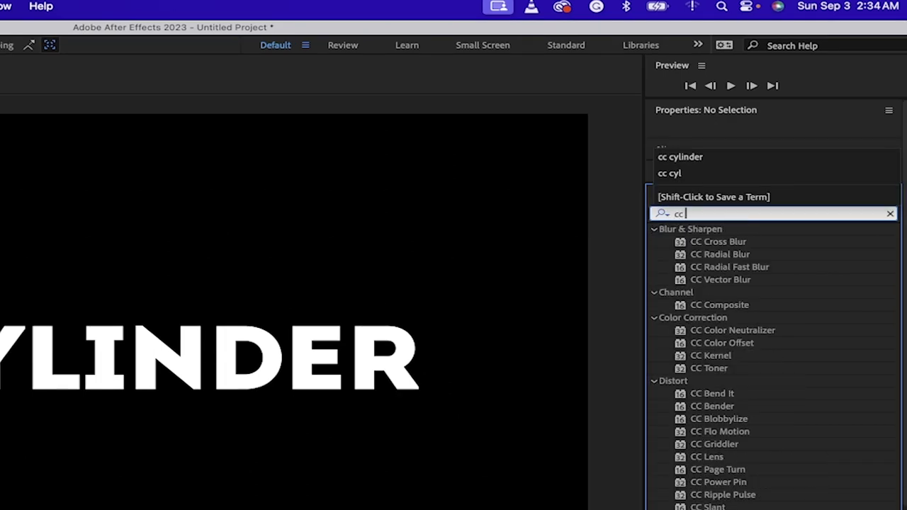
type(" cylinder")
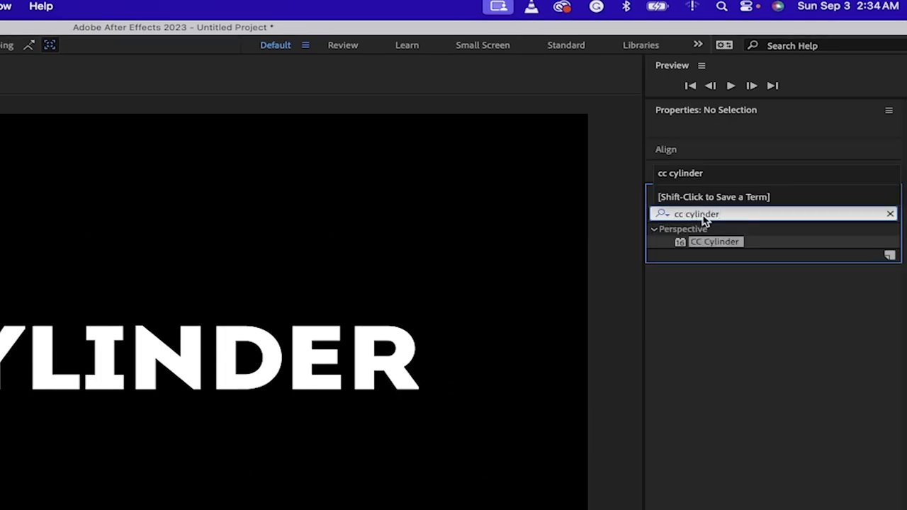
left_click(731, 243)
left_click_drag(735, 241, 189, 348)
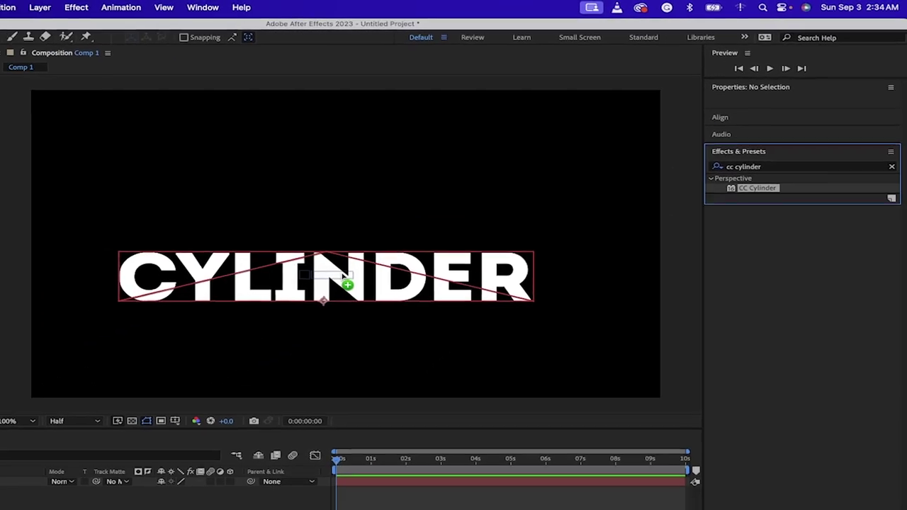
left_click_drag(345, 279, 343, 281)
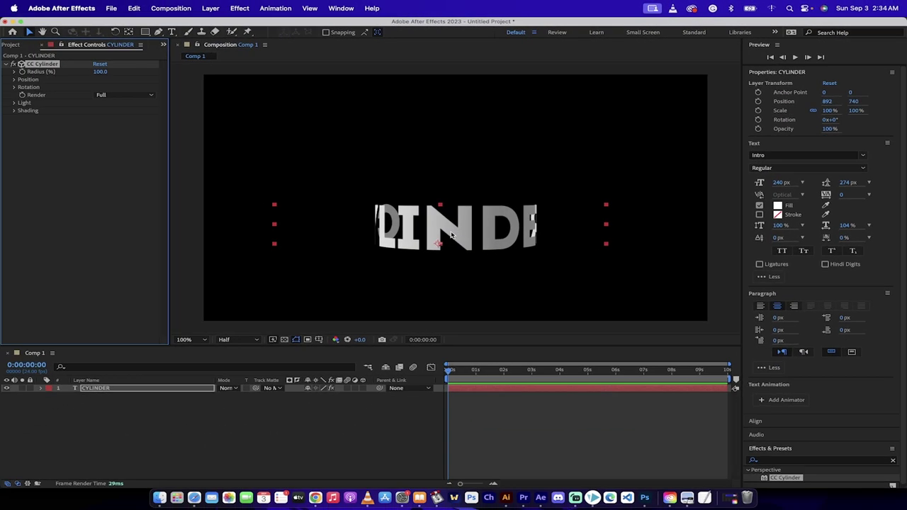
Twirl open CYLINDER > Effects > CC Cylinder > Rotation and enlarge the timeline panel.
left_click(103, 393)
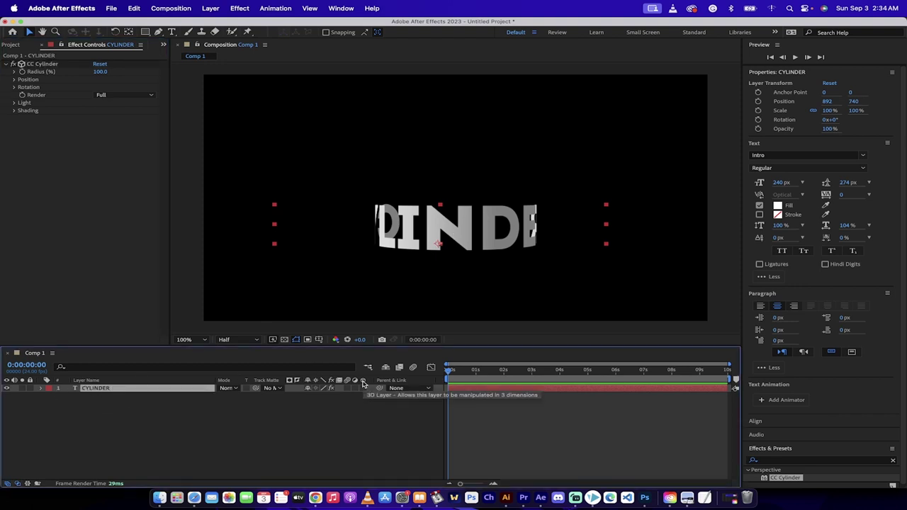
left_click(42, 389)
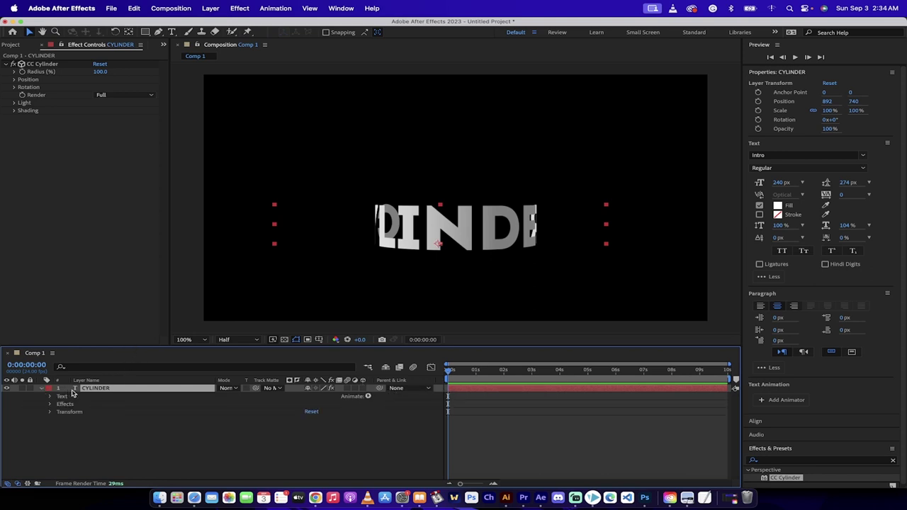
left_click(45, 392)
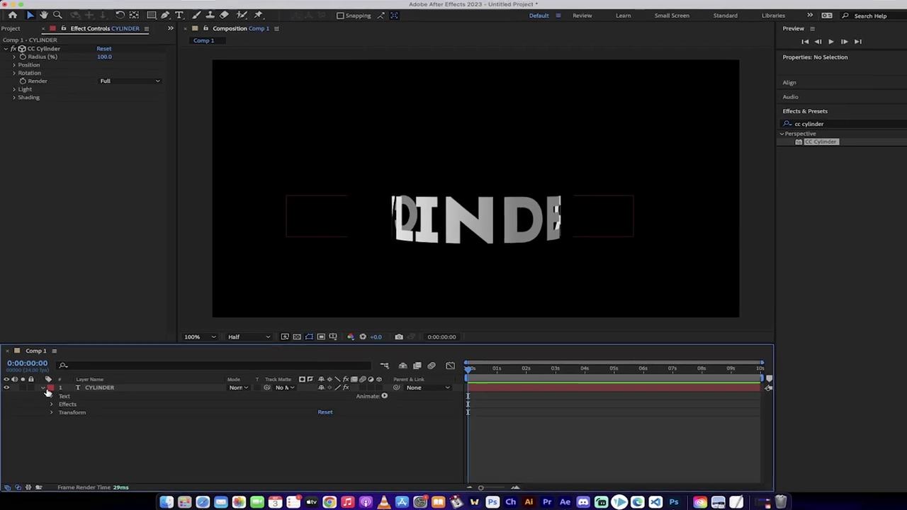
left_click(56, 389)
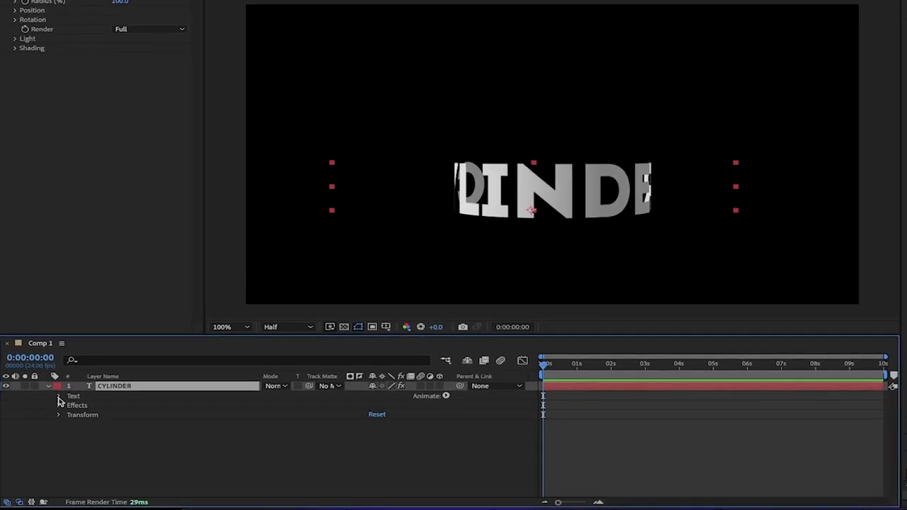
left_click(45, 388)
left_click(52, 387)
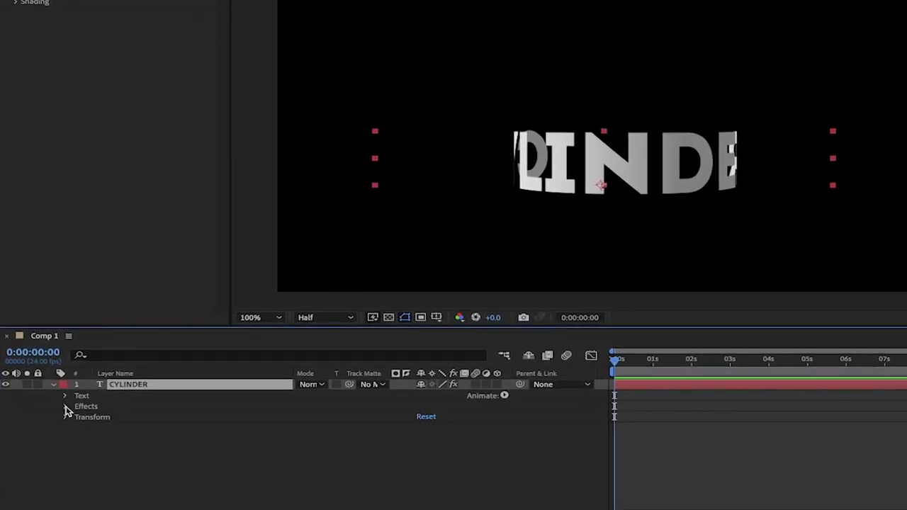
left_click(65, 406)
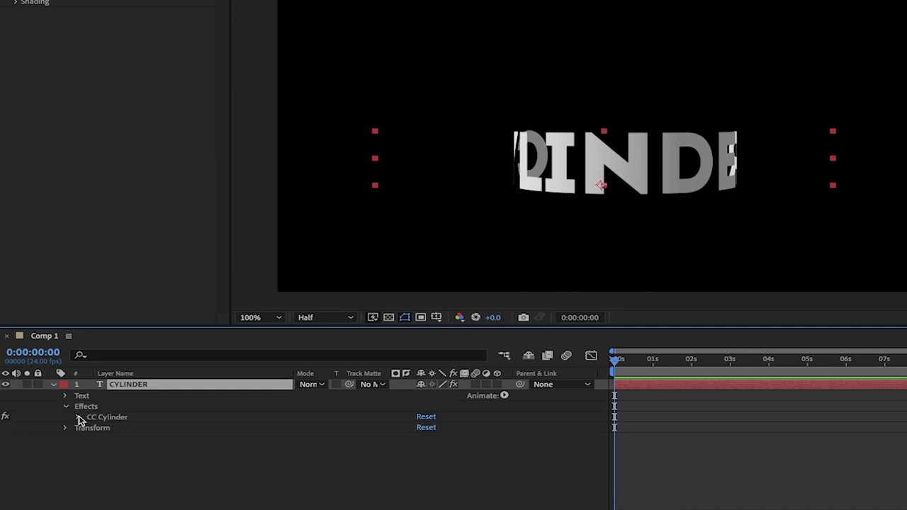
left_click(79, 417)
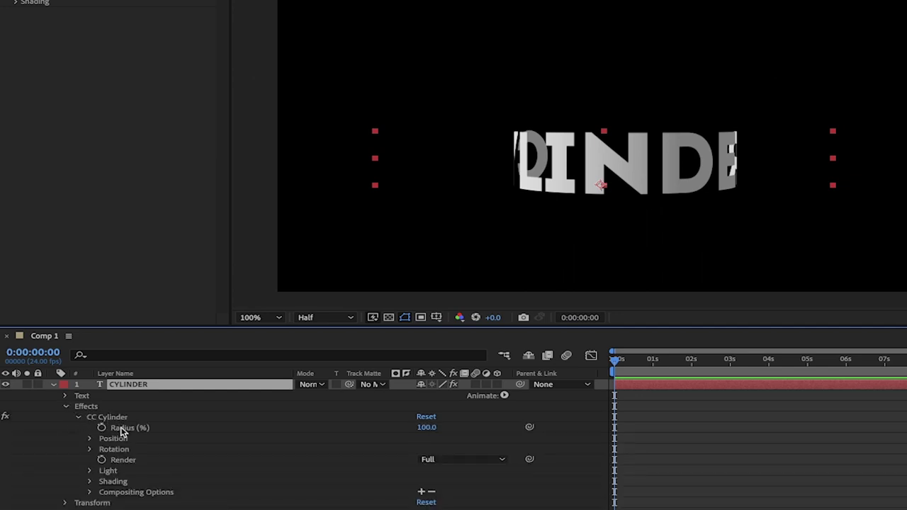
left_click(90, 451)
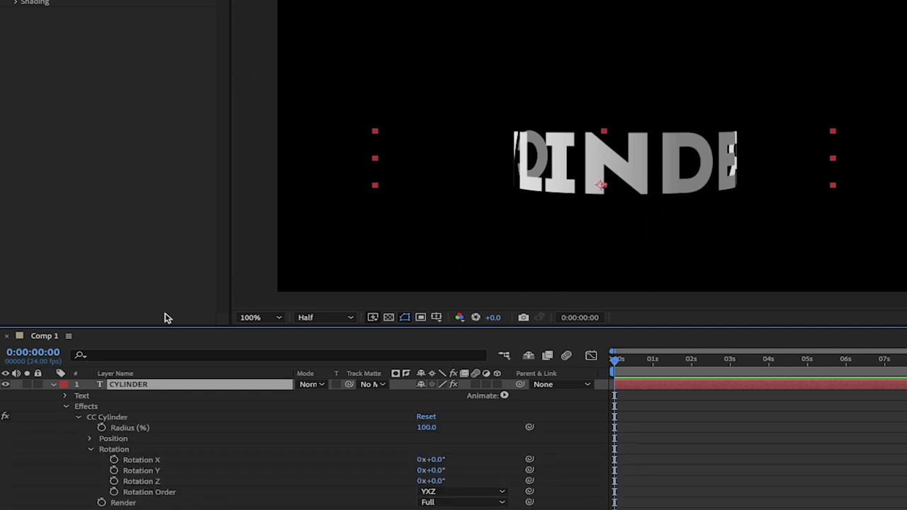
mouse_move(168, 330)
left_mouse_down()
mouse_move(156, 251)
mouse_move(156, 298)
left_mouse_up()
key("space")
key("space")
Raise CC Cylinder Radius to 150%, trying Position X 90 then undoing back to 0.
left_click(119, 386)
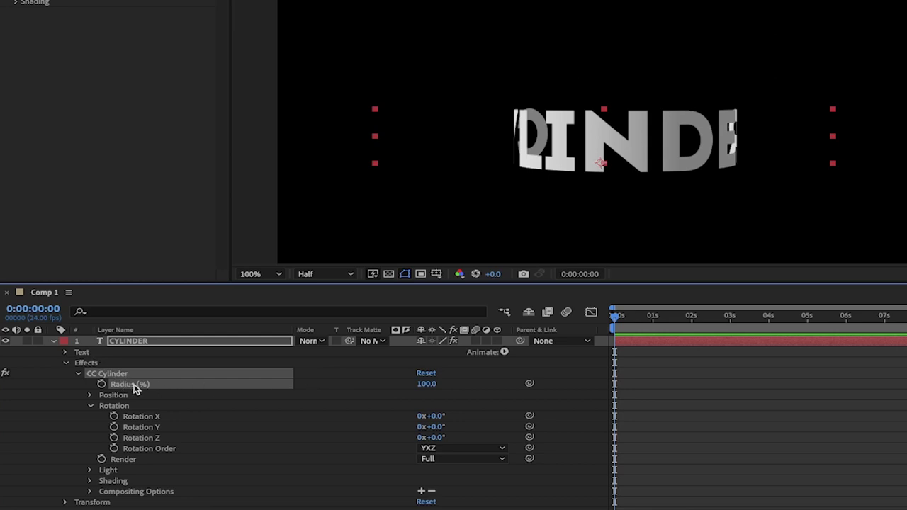
left_click_drag(427, 384, 455, 380)
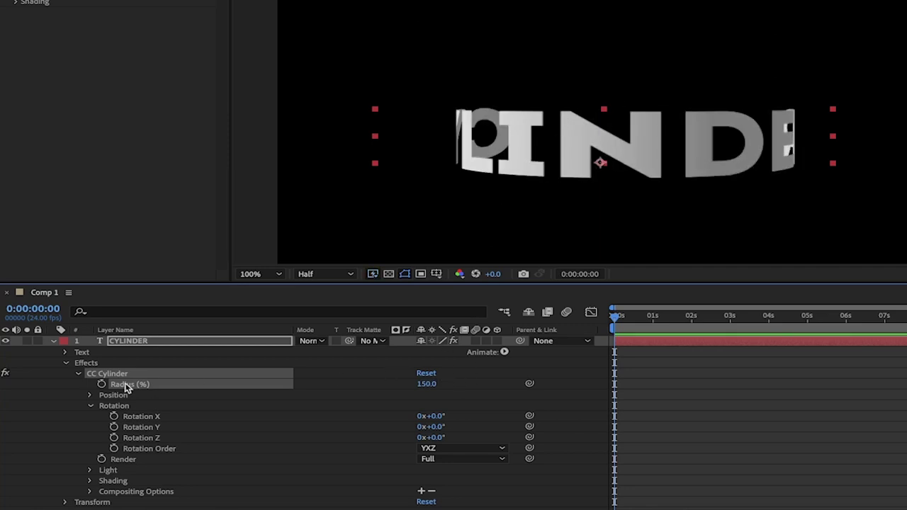
left_click(116, 401)
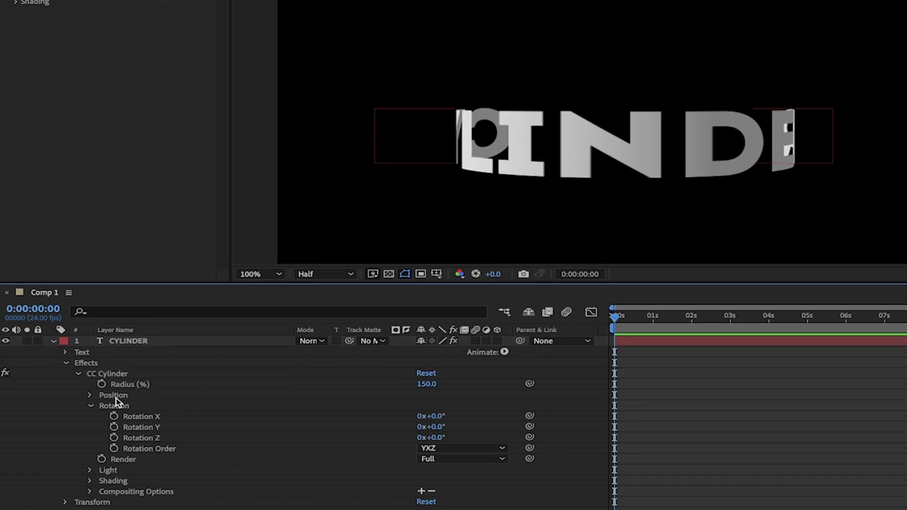
left_click(90, 396)
left_click(429, 406)
type("90")
key("Return")
left_click_drag(440, 405, 425, 416)
key("ctrl+z")
key("ctrl+z")
key("ctrl+z")
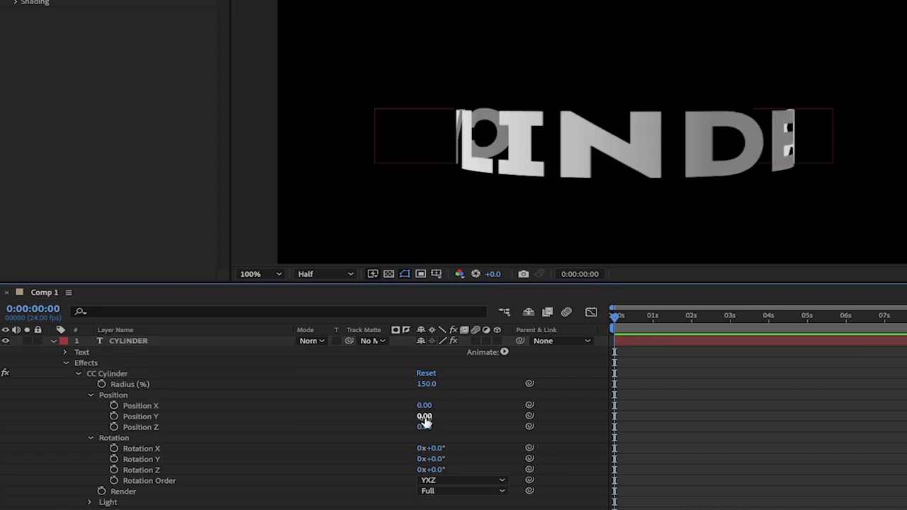
scroll(126, 435, "down", 1)
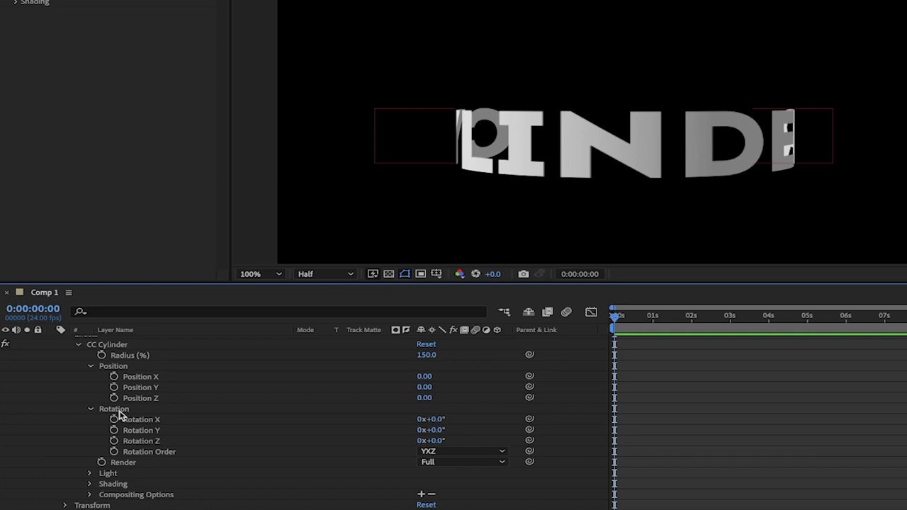
scroll(112, 405, "up", 1)
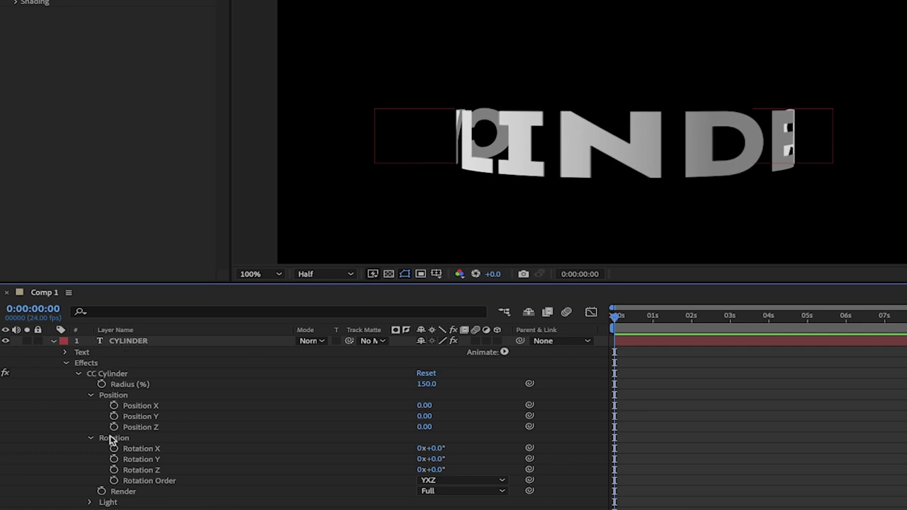
scroll(113, 439, "down", 1)
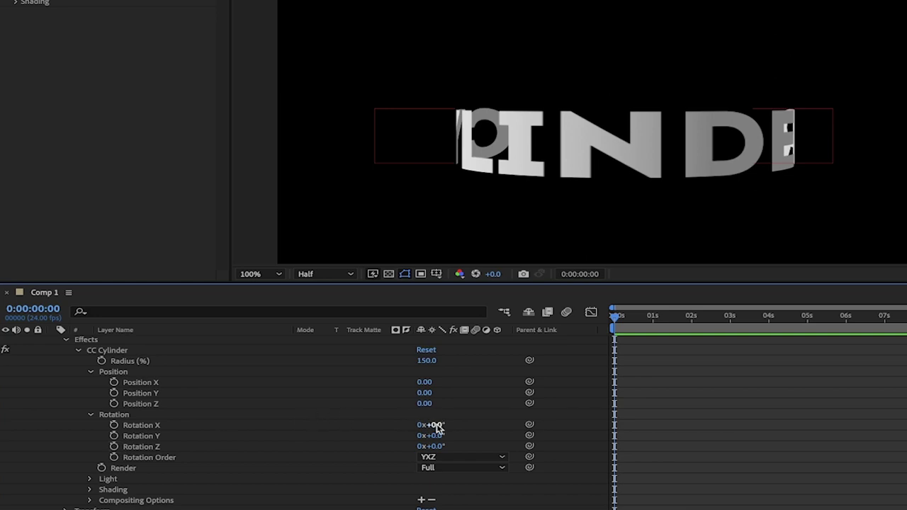
Tilt the cylinder to Rotation X -16°, undoing a trial Rotation Y spin.
mouse_move(435, 425)
left_mouse_down()
mouse_move(449, 424)
mouse_move(427, 425)
left_mouse_up()
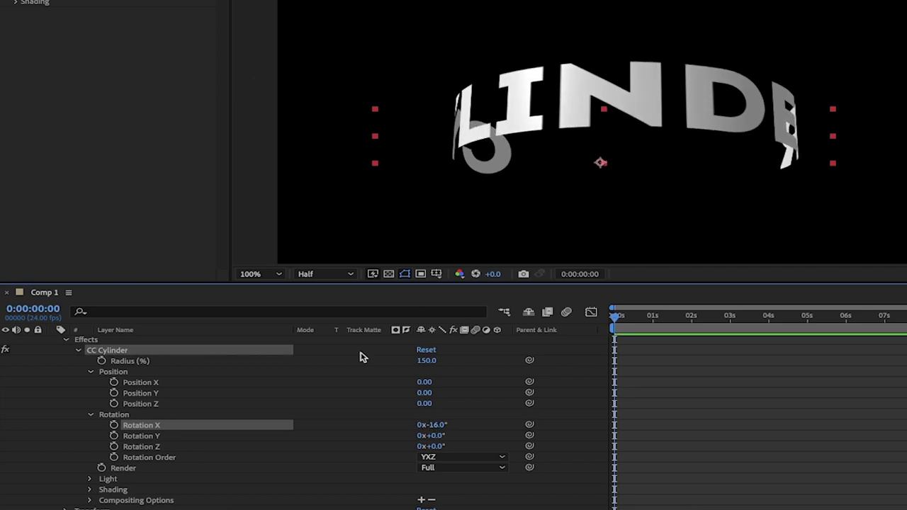
left_click(137, 437)
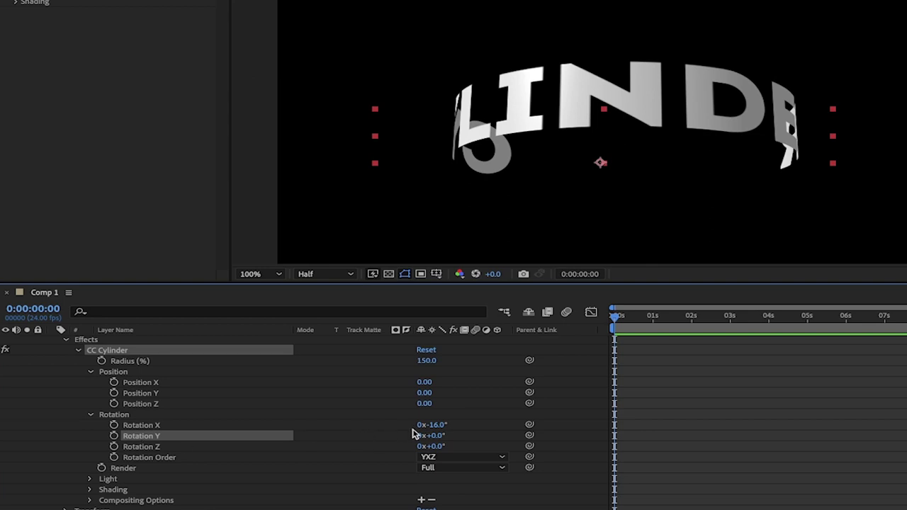
left_click_drag(417, 434, 454, 450)
key("ctrl+z")
left_click(122, 418)
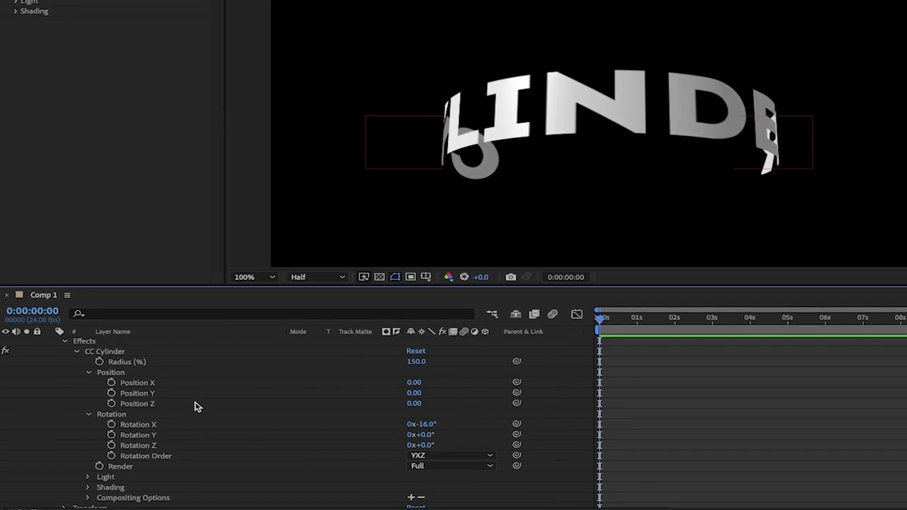
Keyframe Rotation Y at 0° on the first frame and 3x+0.0° at 0:00:09:23.
left_click(124, 430)
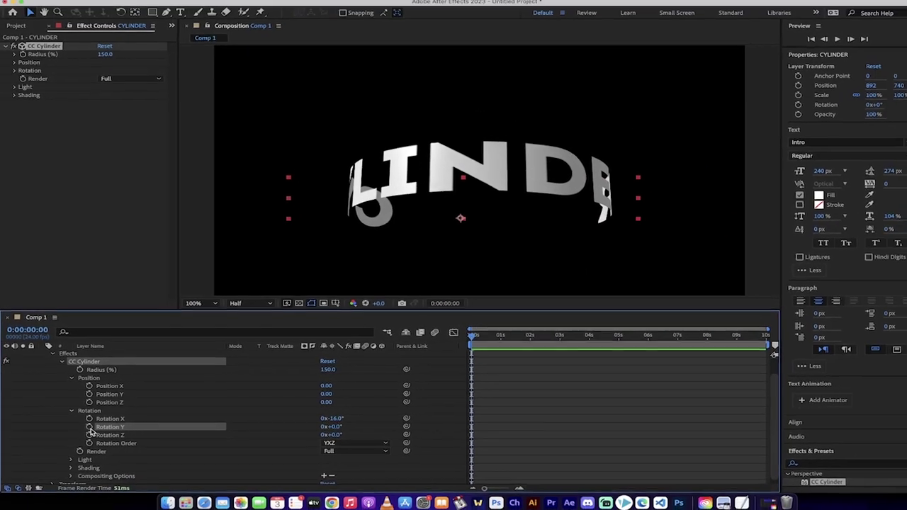
left_click(92, 428)
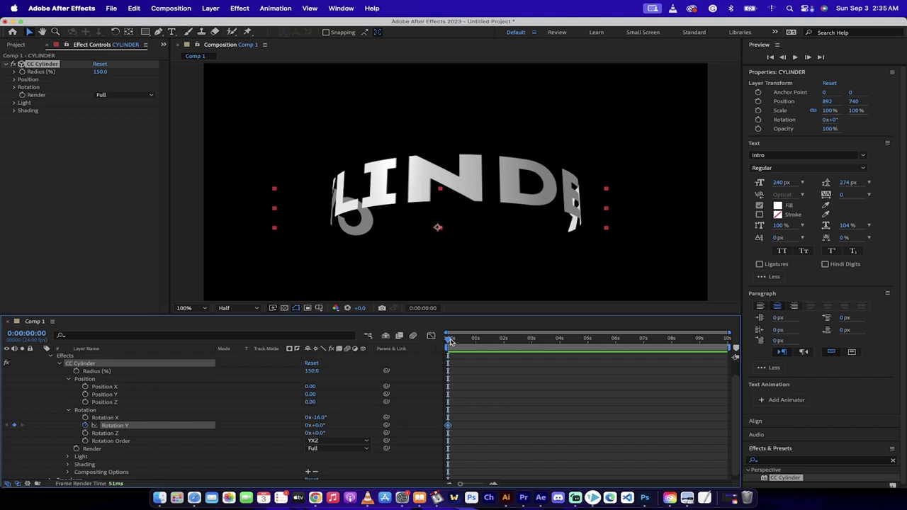
left_click_drag(450, 341, 740, 343)
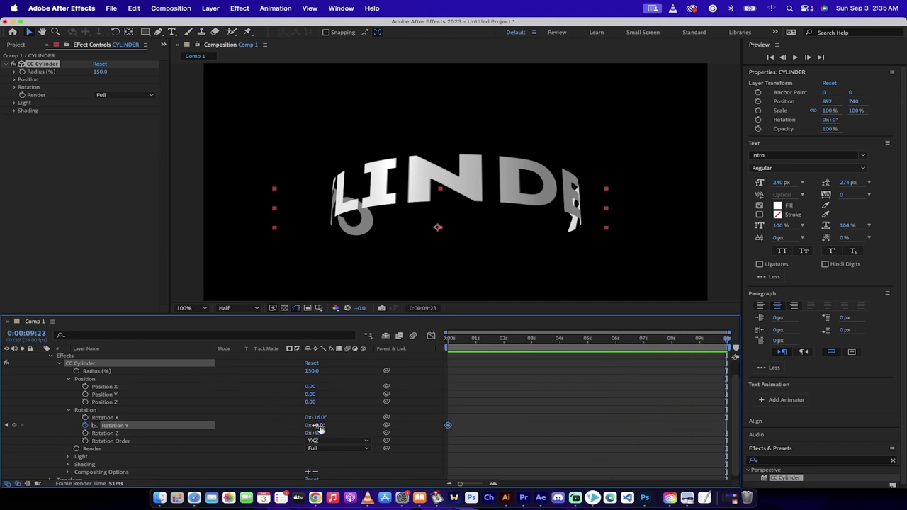
left_click_drag(319, 425, 797, 419)
left_click_drag(323, 424, 395, 421)
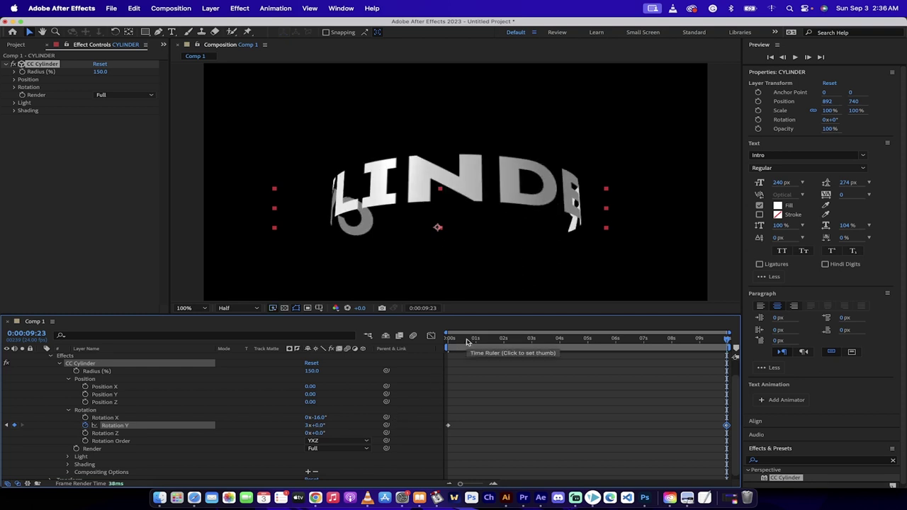
Return the playhead to the start and play back the spinning CYLINDER text.
left_click_drag(468, 341, 447, 339)
key("space")
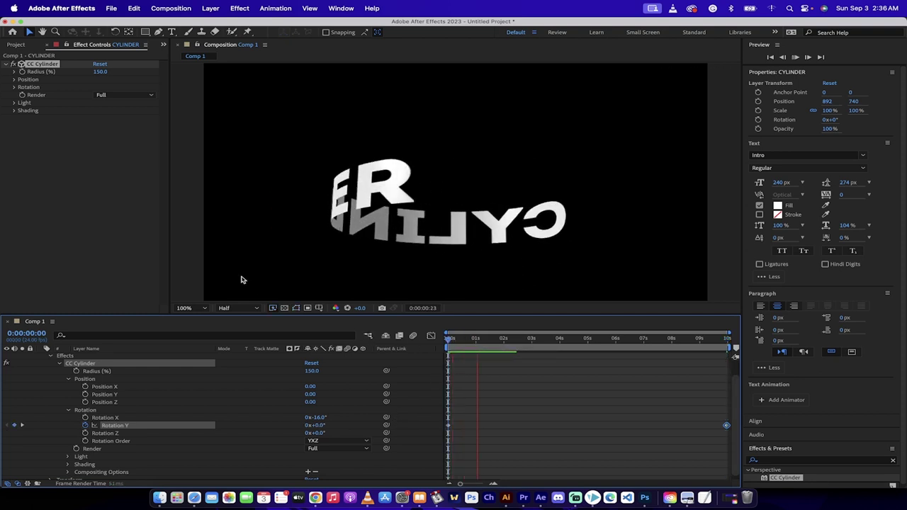